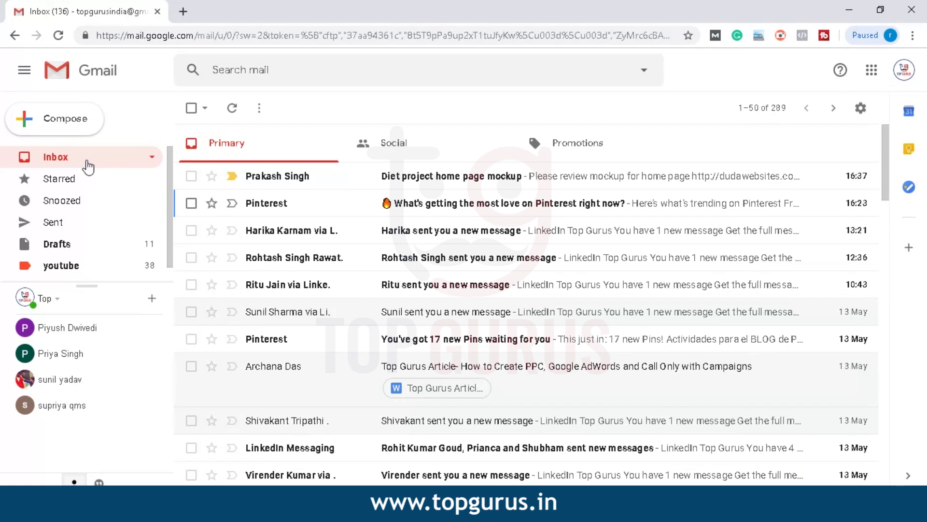
Step: Look through the emails filed under the youtube label, comparing them with the inbox, and return to the inbox
scroll(170, 159, down, 1)
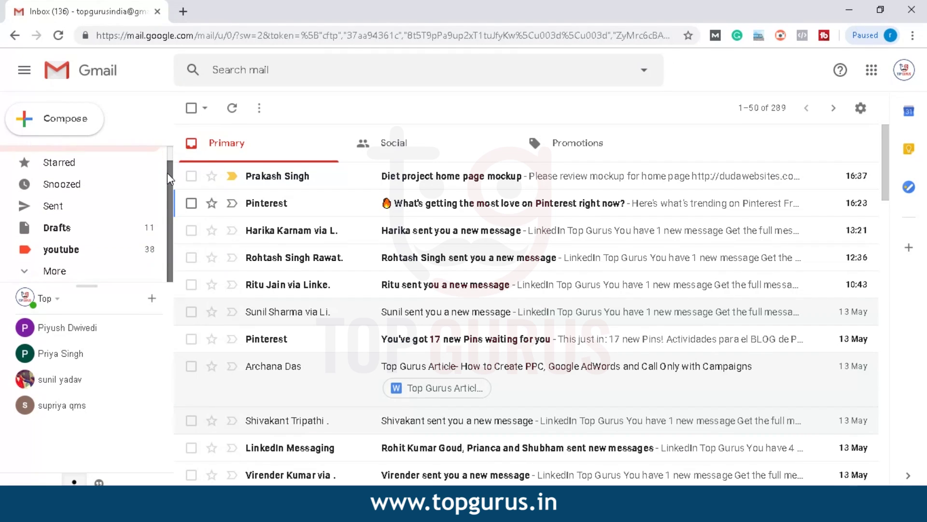
click(70, 250)
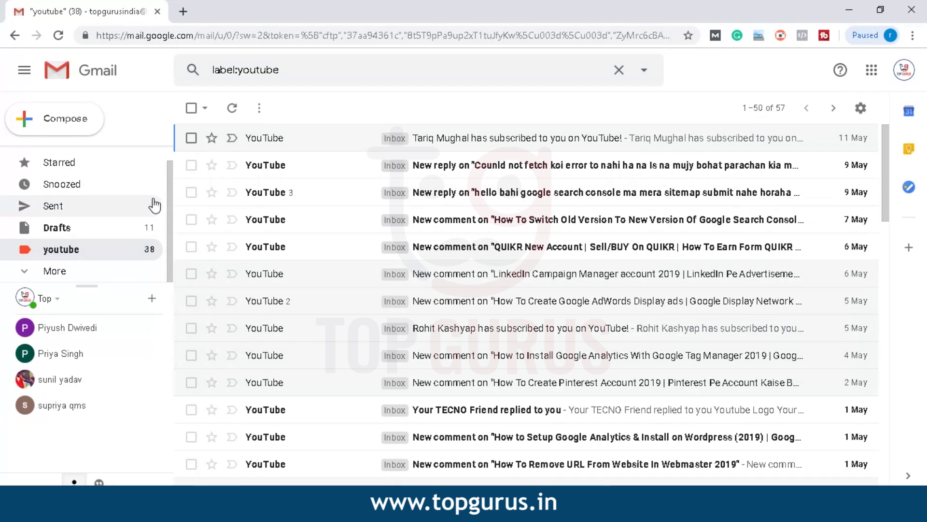
scroll(165, 145, up, 1)
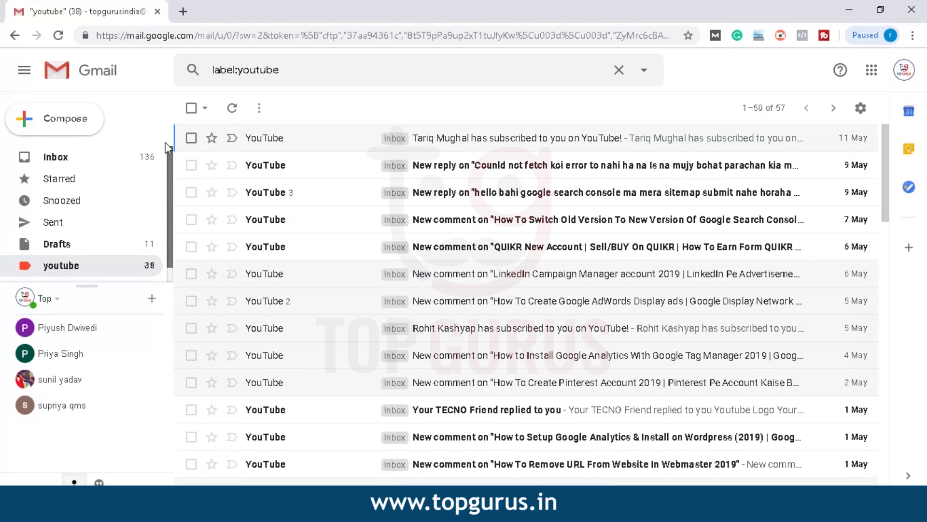
click(113, 157)
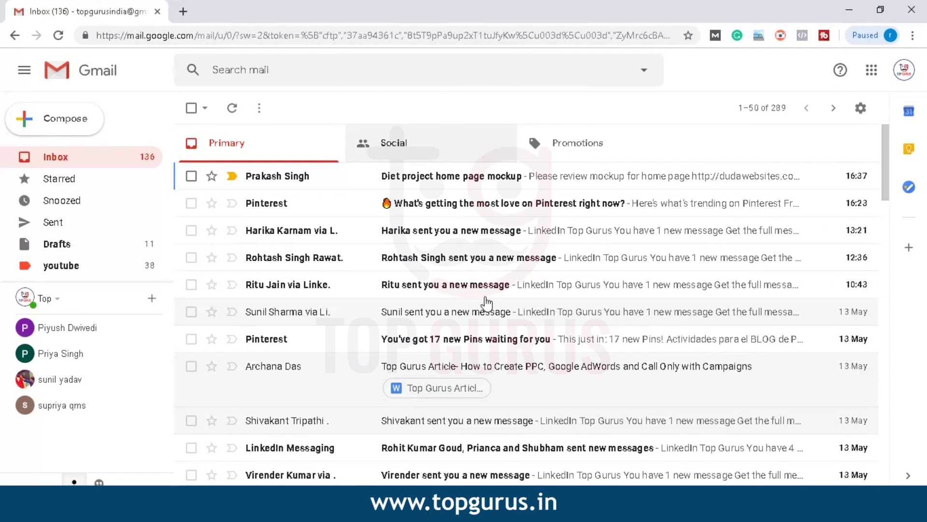
click(67, 267)
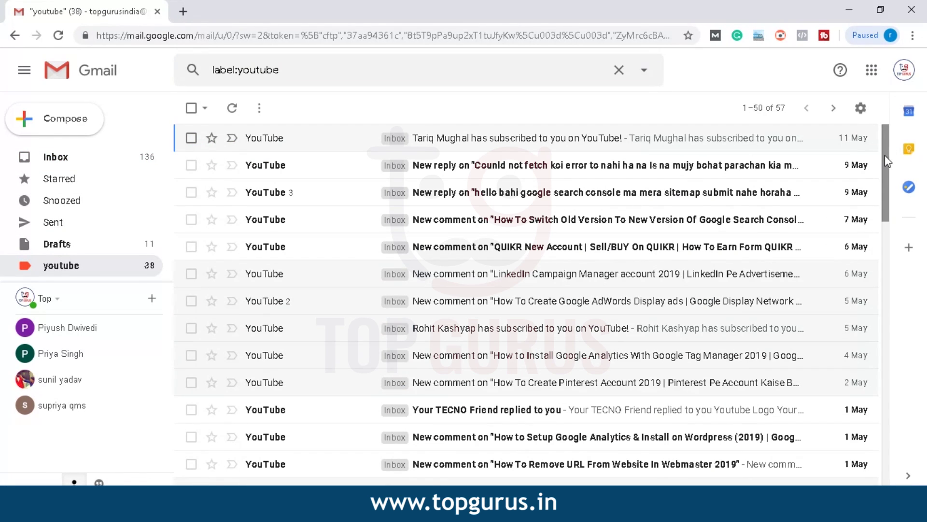
drag(885, 156, 883, 126)
click(79, 160)
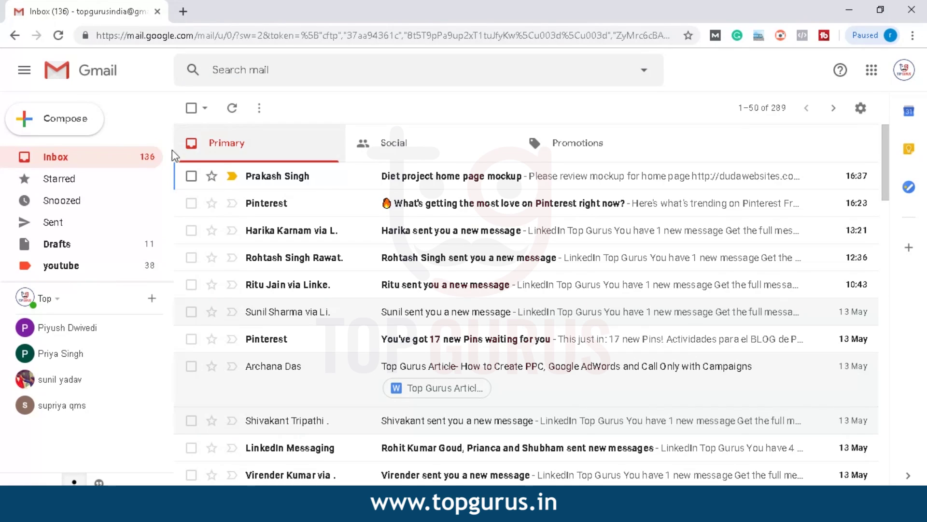
Step: Expand the full label list and create a new label named Linkedin without nesting it
mouse_move(170, 160)
mouse_down()
mouse_move(170, 167)
mouse_move(172, 141)
mouse_up()
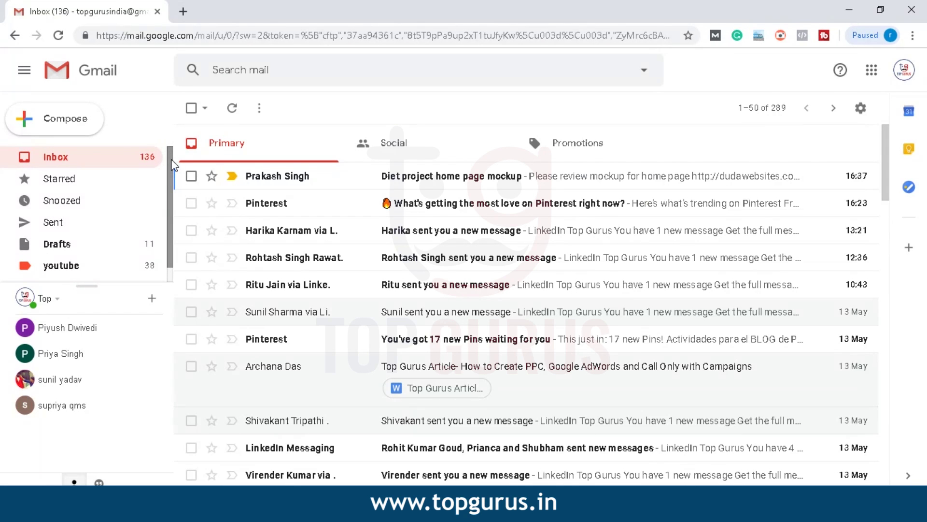
drag(171, 164, 174, 256)
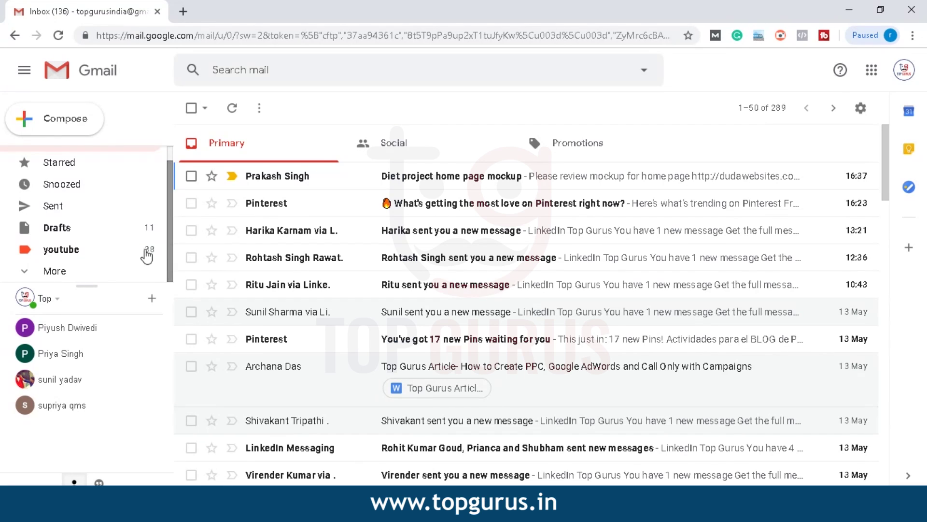
click(66, 271)
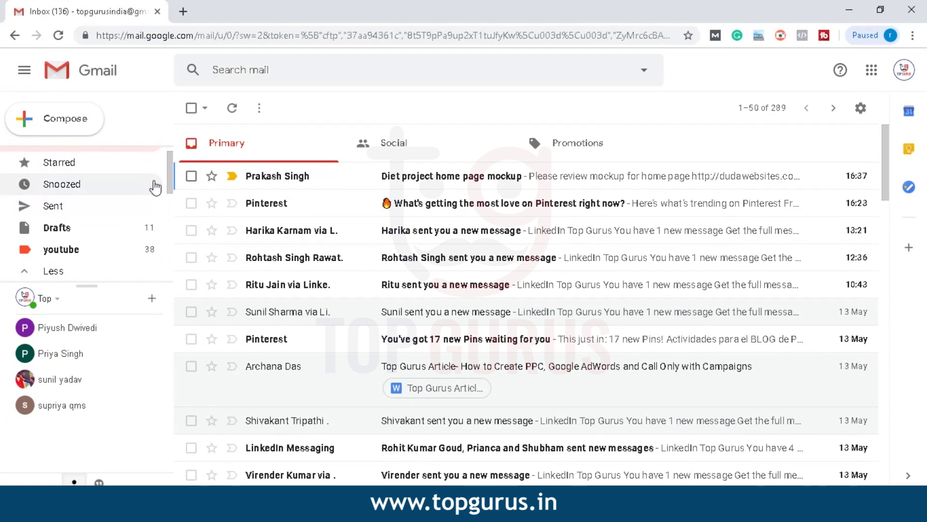
drag(170, 161, 170, 266)
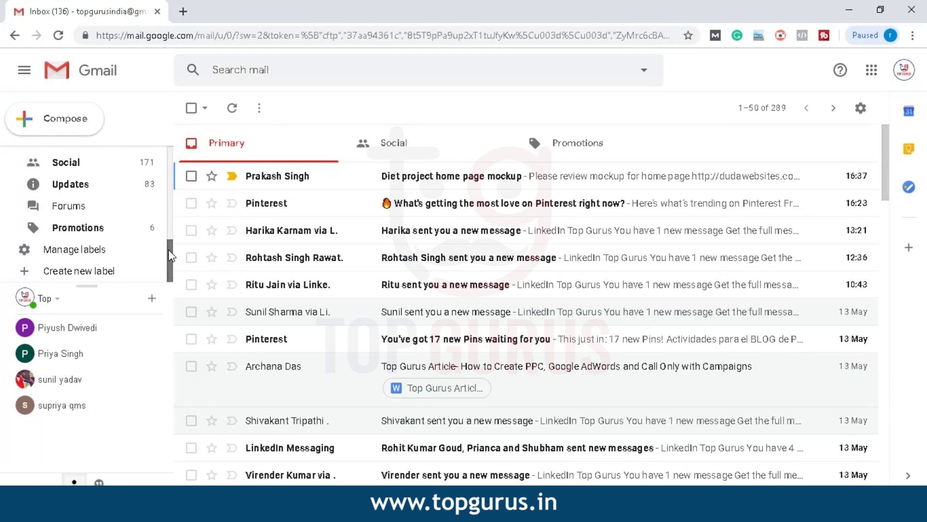
click(86, 274)
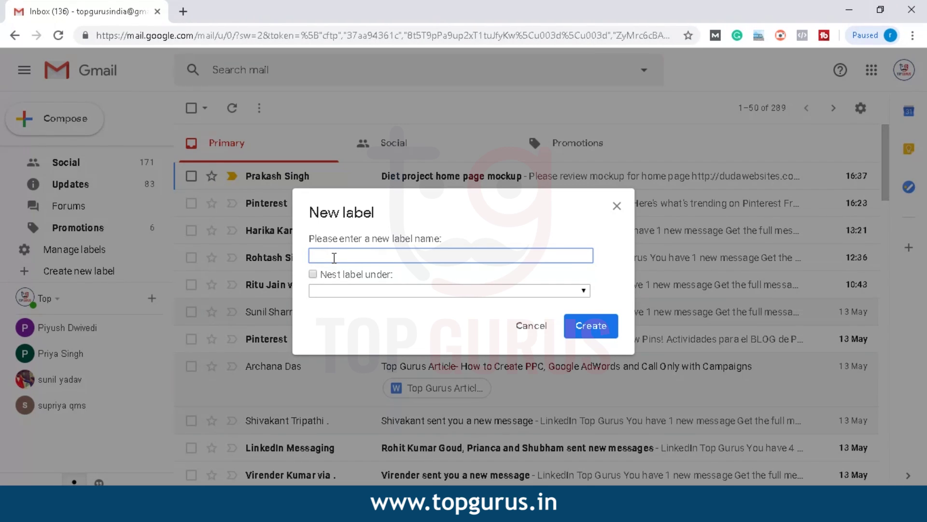
text(Linkedin)
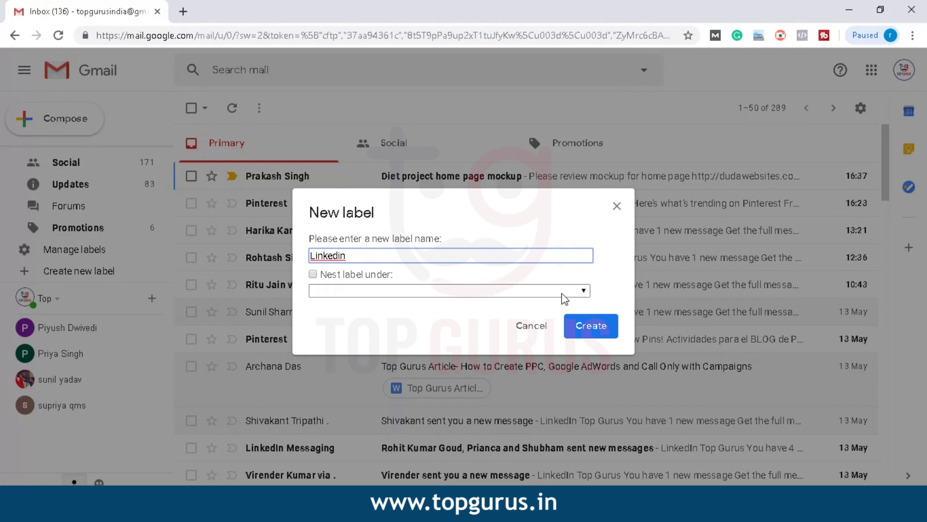
click(604, 334)
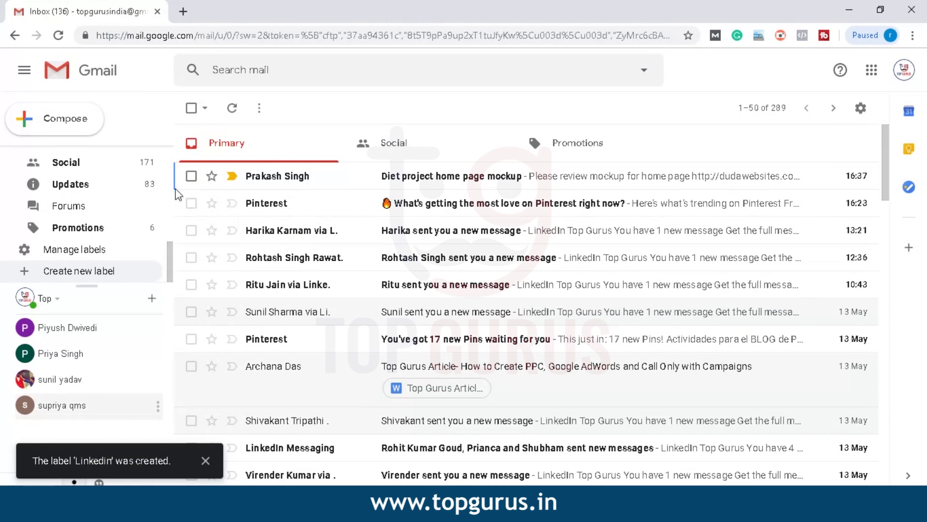
Step: Set the label colour of the Linkedin label to blue
drag(173, 259, 171, 165)
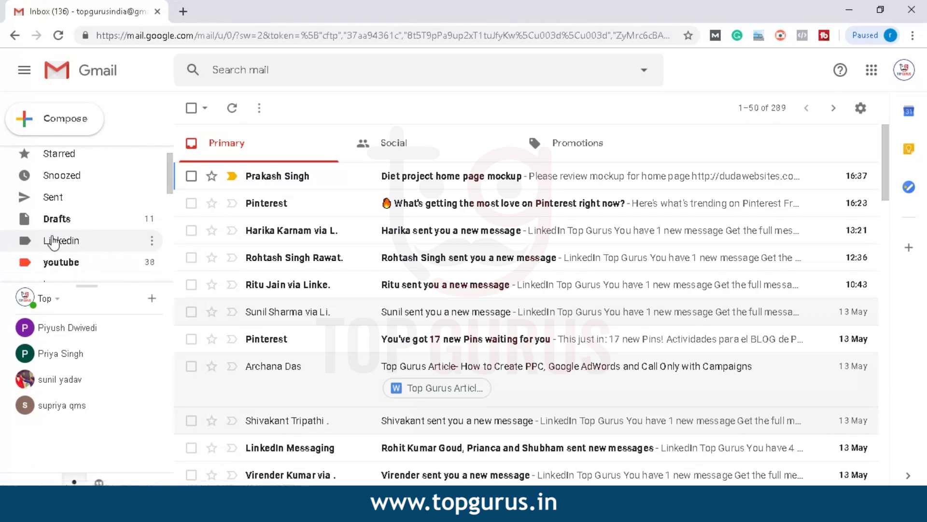
click(154, 241)
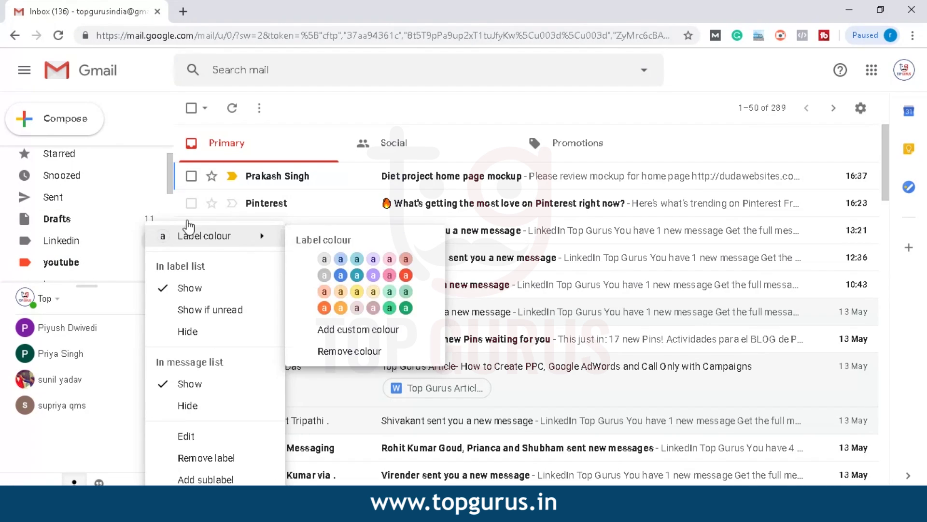
mouse_move(204, 244)
click(341, 274)
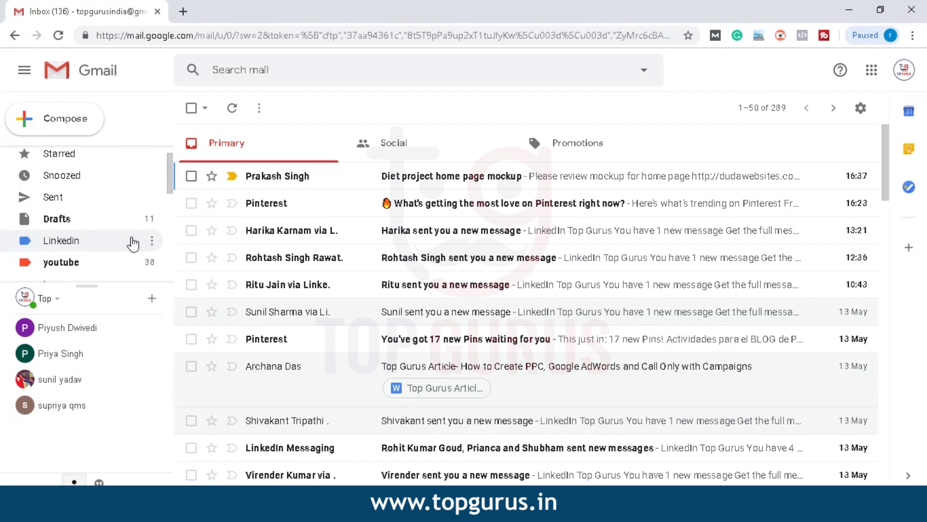
Step: Copy the sender's address from the LinkedIn Messaging email, check the sender of the LinkedIn email below it, and return to the inbox
click(404, 451)
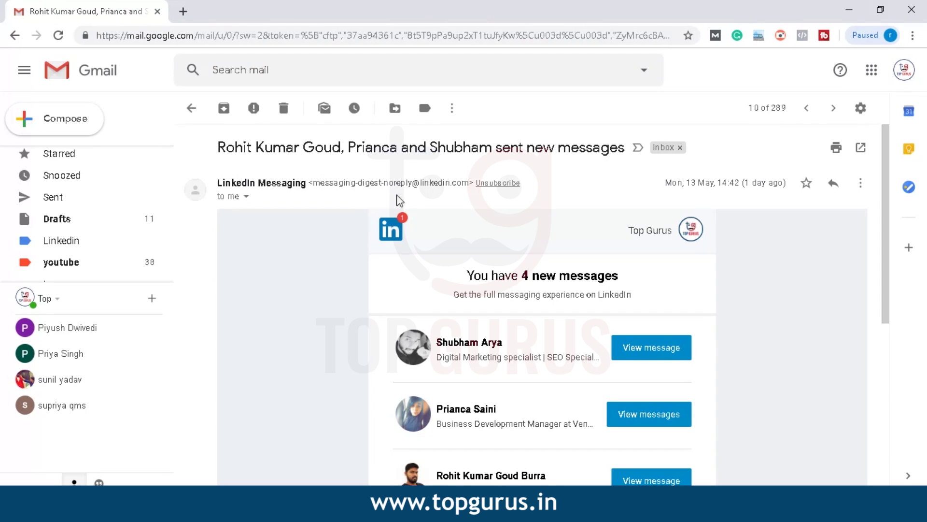
drag(469, 179, 318, 190)
key(ctrl+c)
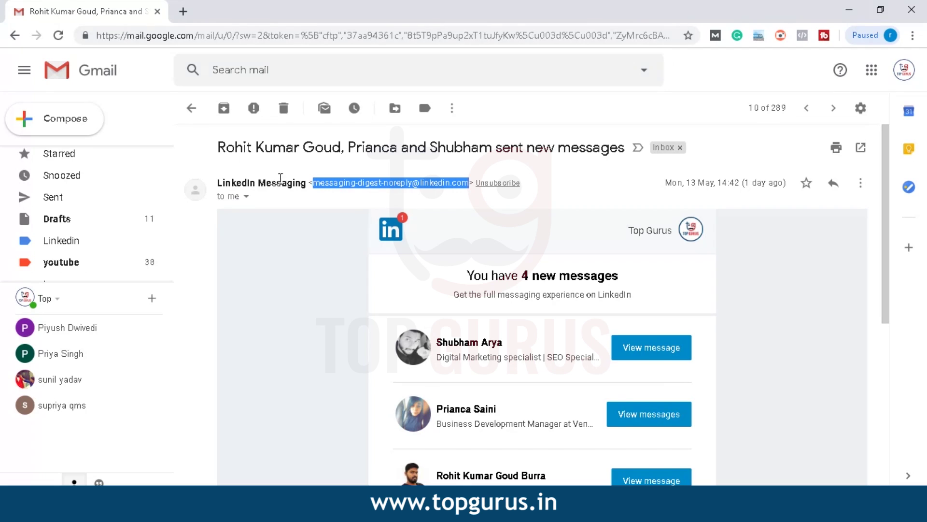
click(194, 110)
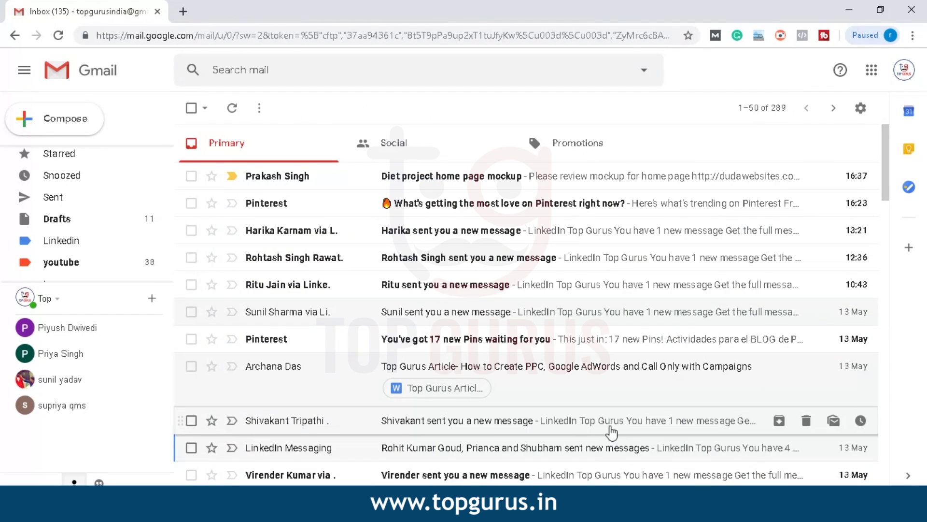
click(502, 478)
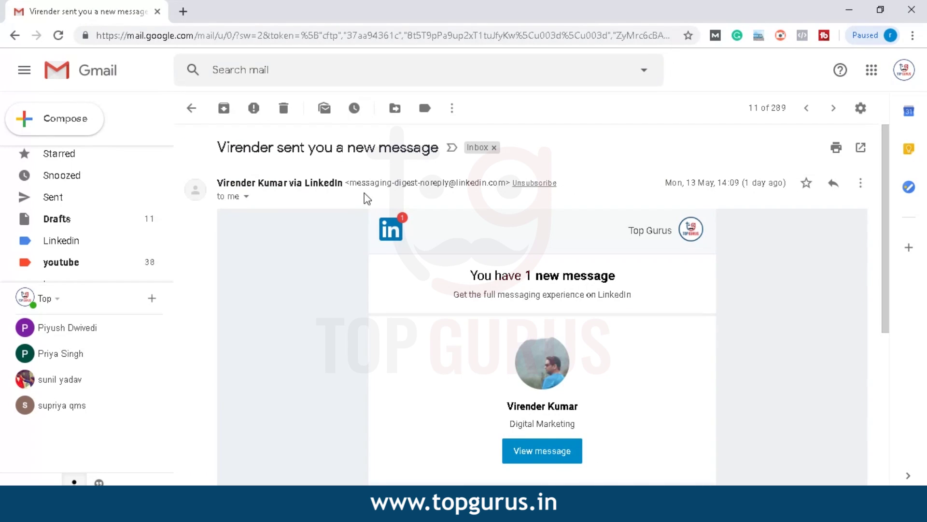
click(192, 108)
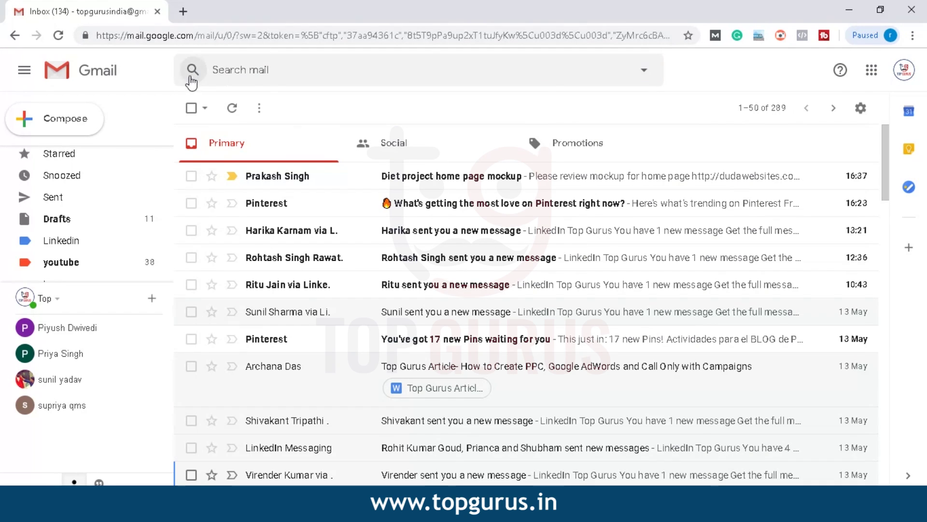
Step: Start a new mail filter with the copied LinkedIn sender address as the From criterion
click(647, 73)
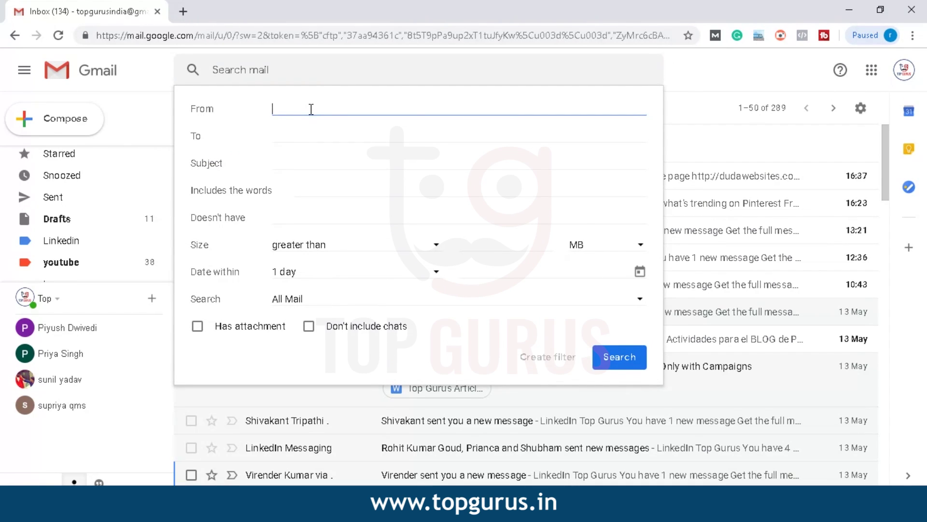
key(ctrl+v)
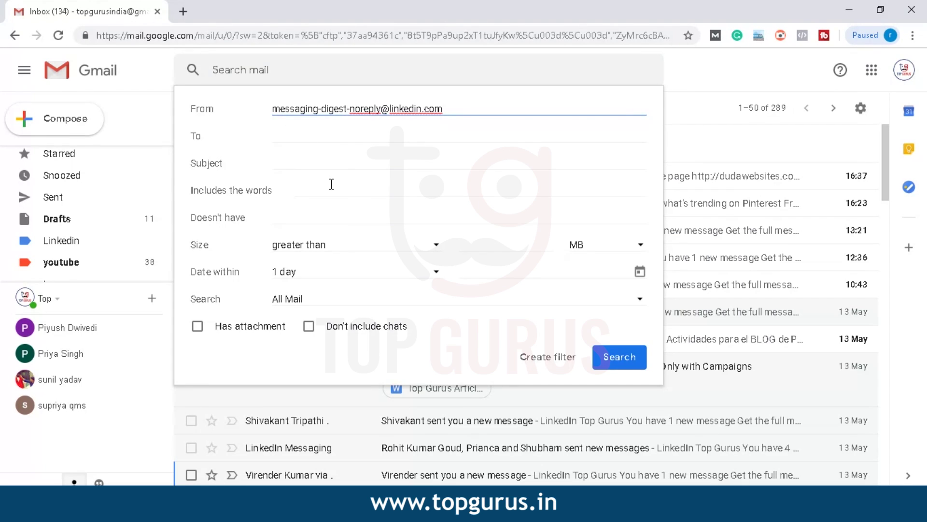
click(547, 362)
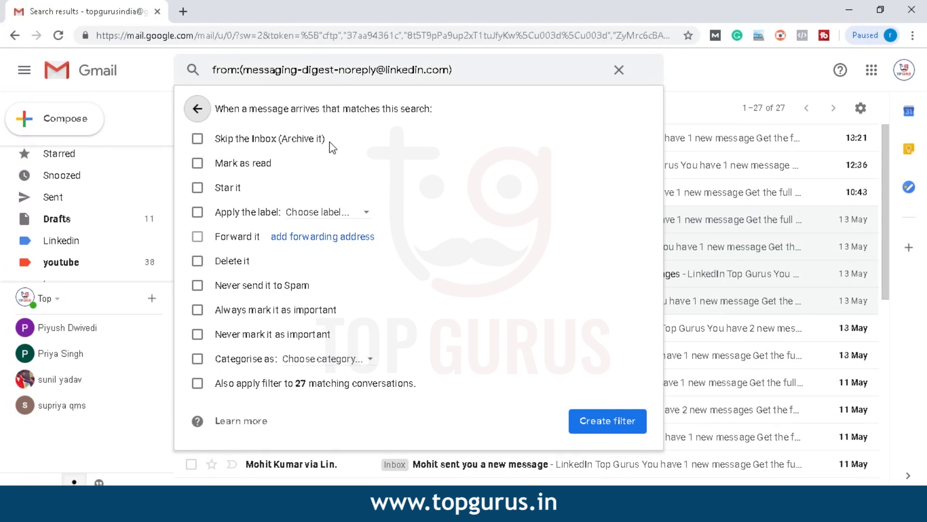
Step: Create the filter to skip the inbox, apply the Linkedin label, never send to spam, and also apply to matching conversations
click(198, 139)
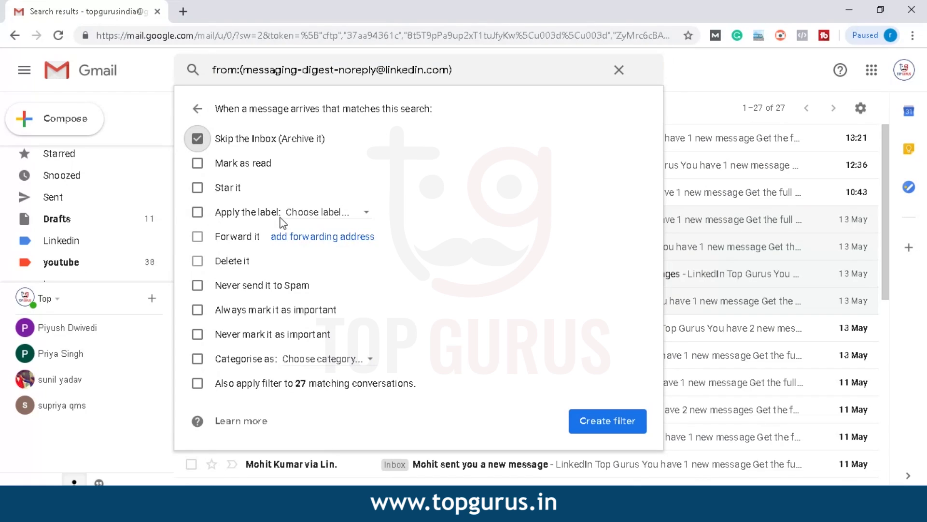
click(347, 214)
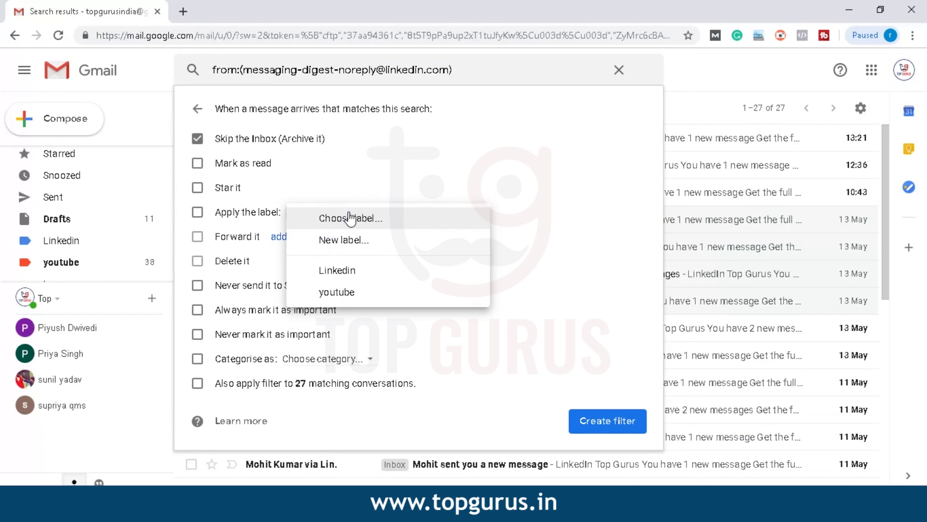
click(358, 275)
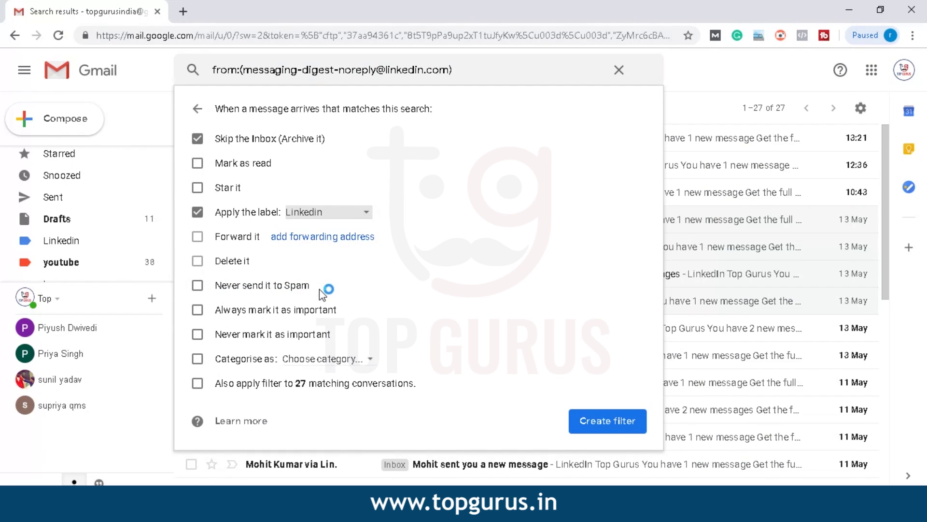
click(197, 284)
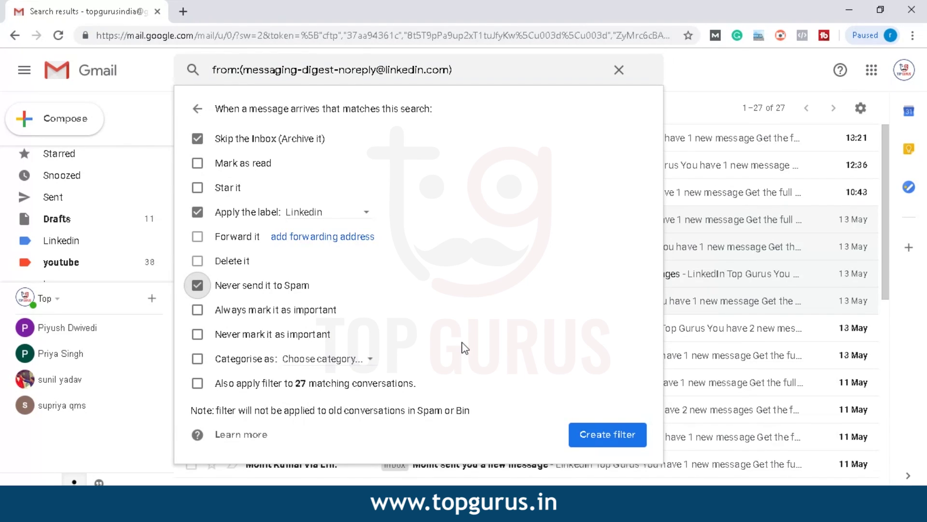
click(197, 384)
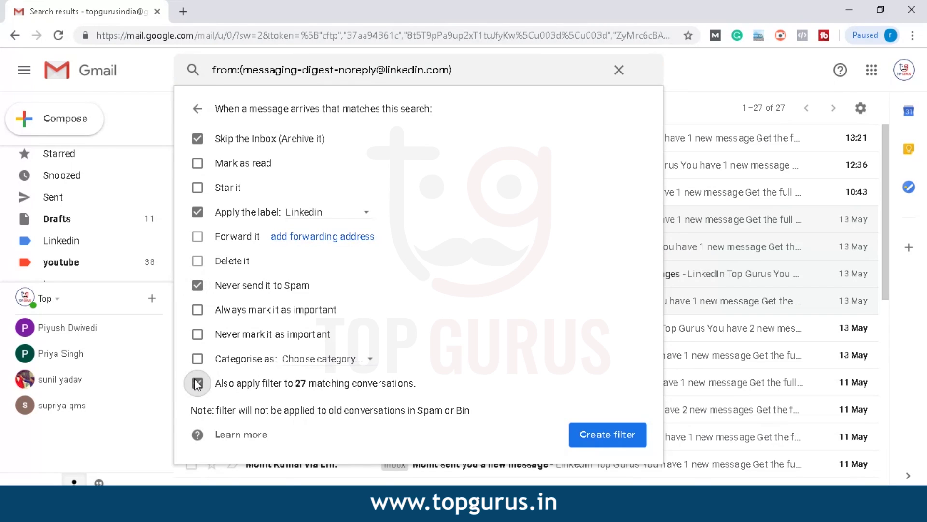
click(627, 436)
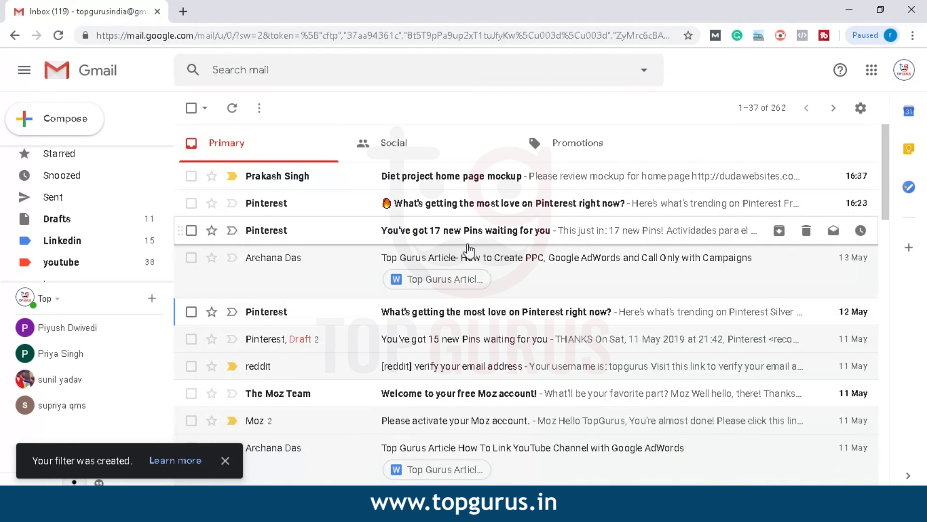
Step: Open the Linkedin label and review the emails the filter sorted into it
click(75, 244)
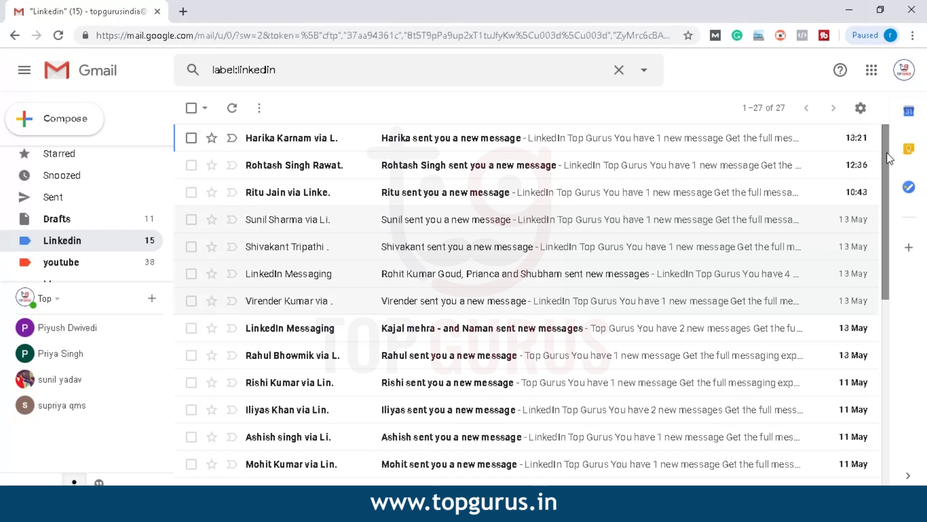
mouse_move(890, 157)
mouse_down()
mouse_move(882, 352)
mouse_move(898, 222)
mouse_move(887, 144)
mouse_up()
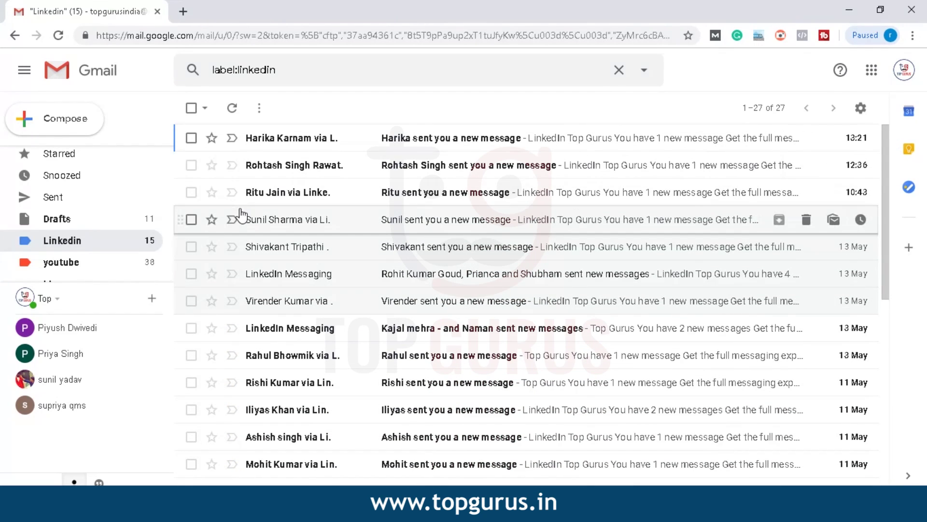